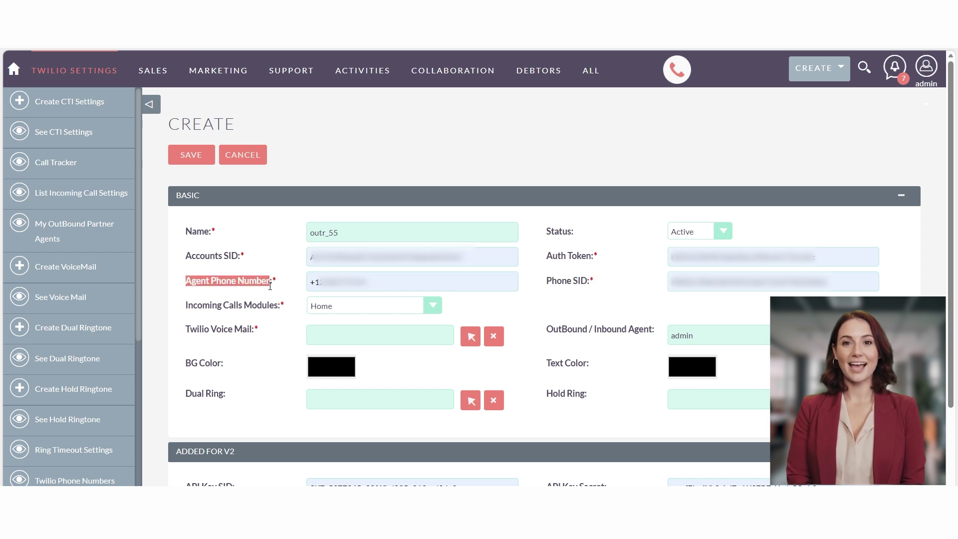
Set the incoming calls module to Leads.
mouse_move(185, 303)
left_mouse_down()
mouse_move(278, 302)
mouse_move(187, 298)
left_mouse_up()
left_click(294, 307)
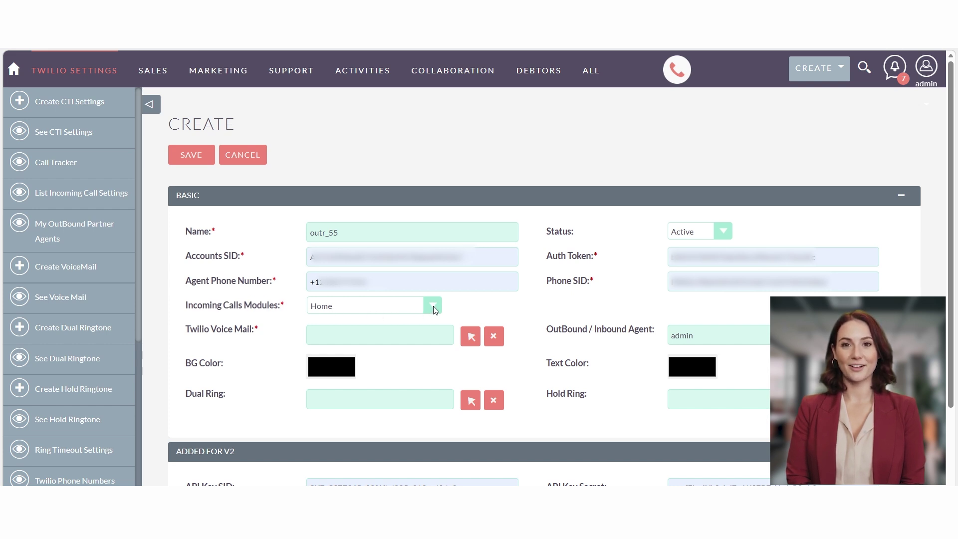
left_click(367, 308)
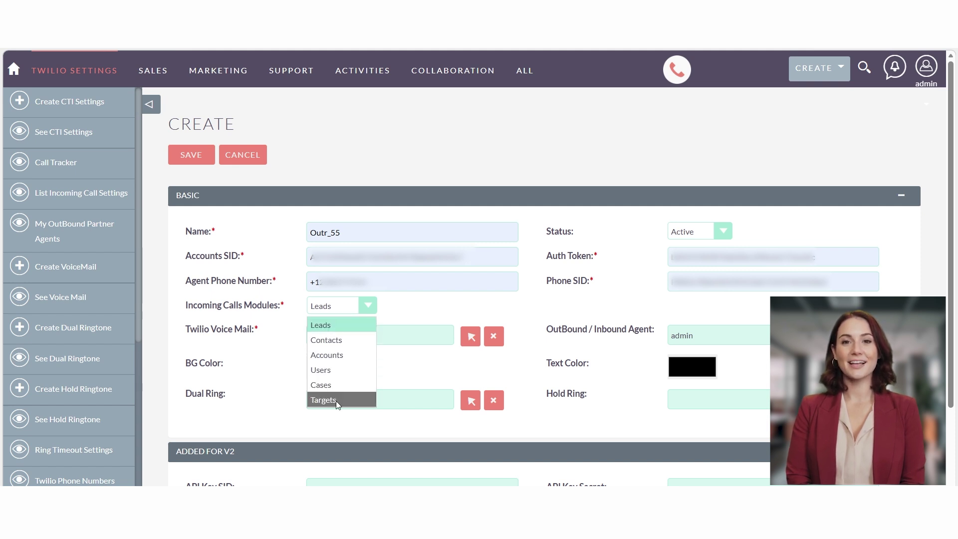
left_click(333, 327)
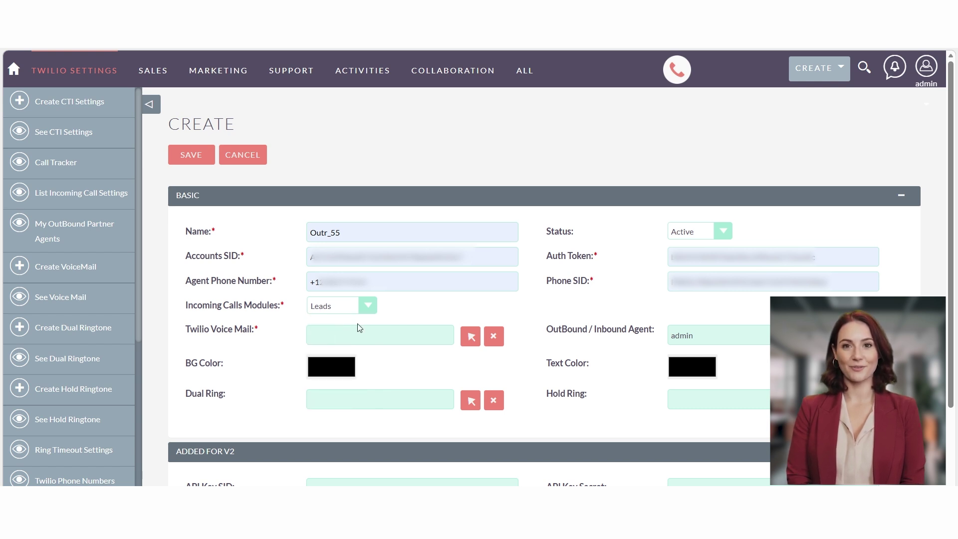
Start a voicemail record named "General Support Voicemail" and attach the support voicemail intro MP3 file.
left_click_drag(186, 326, 253, 327)
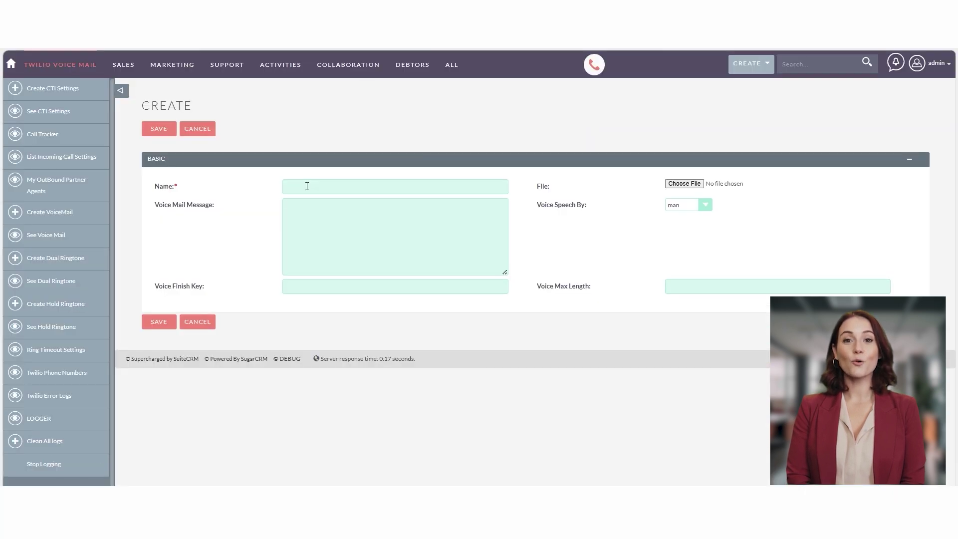
left_click(307, 186)
type("General Support Voicemail")
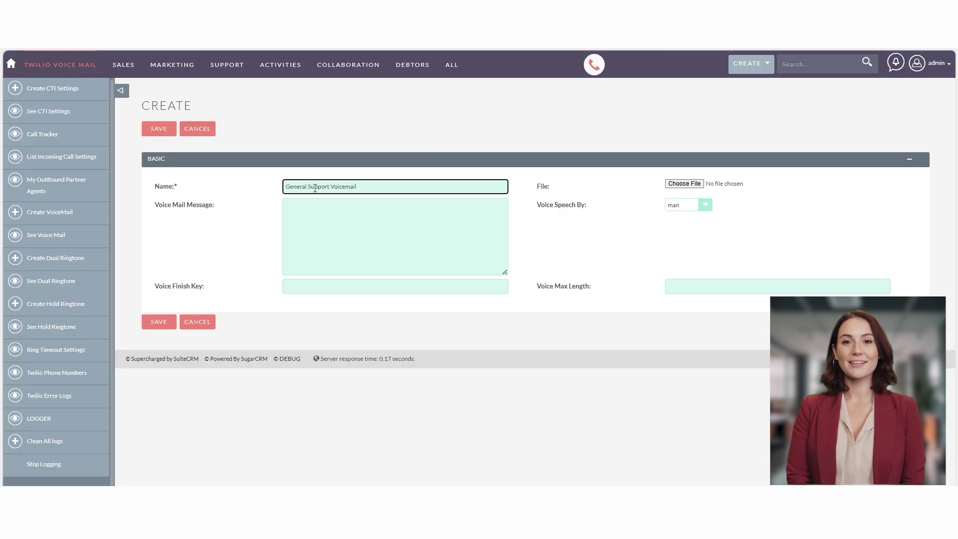
left_click(684, 184)
left_click(337, 190)
left_click(374, 462)
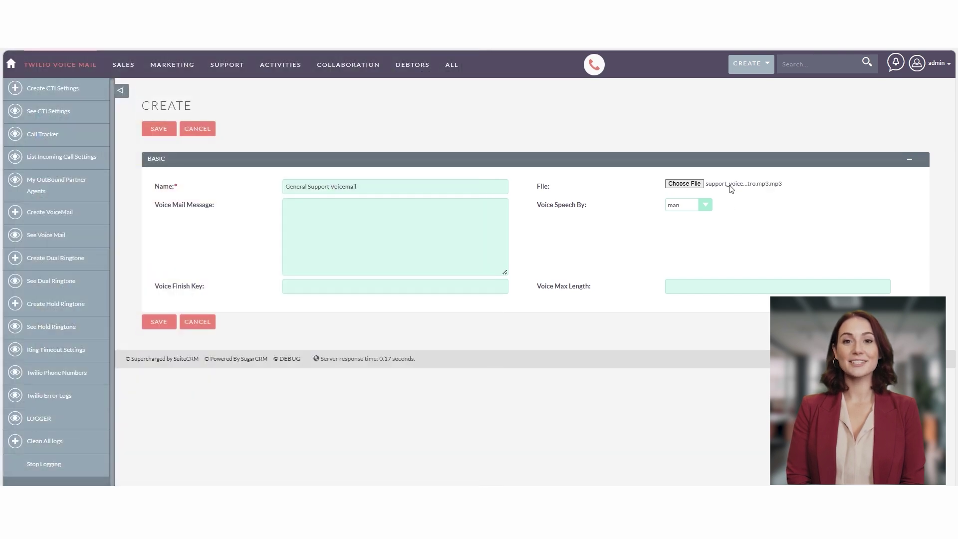
Enter a greeting saying the support team is unavailable and asking callers to leave their details, and save the voicemail record.
left_click(327, 215)
type("Hello! Thank you for calling our support team. We're currently unavailable to take your call. Please leave your name, phone number, and a brief message after the beep, and we'll get back to you as soon as possible. Thank you!")
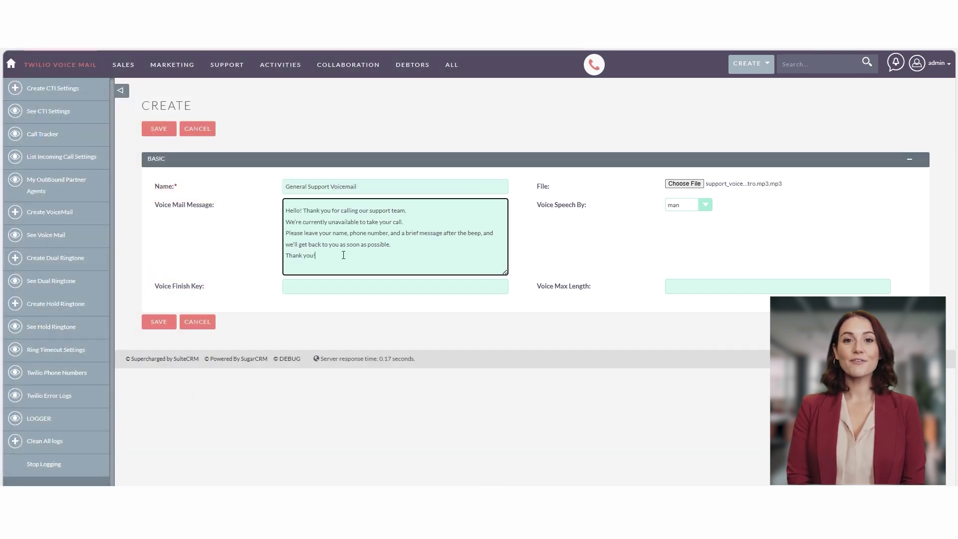
left_click(159, 323)
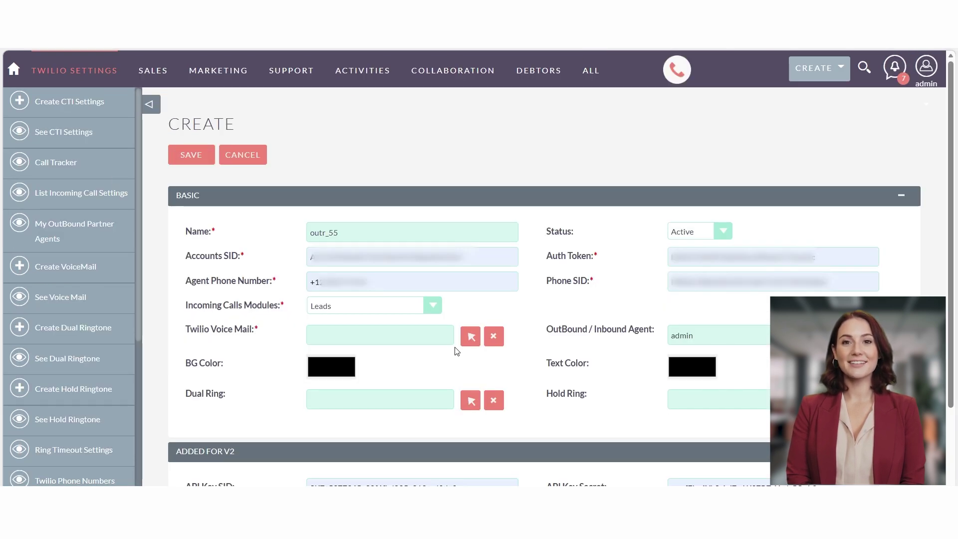
Assign General Support Voicemail as the Twilio voice mail of the outr_55 settings.
left_click(470, 336)
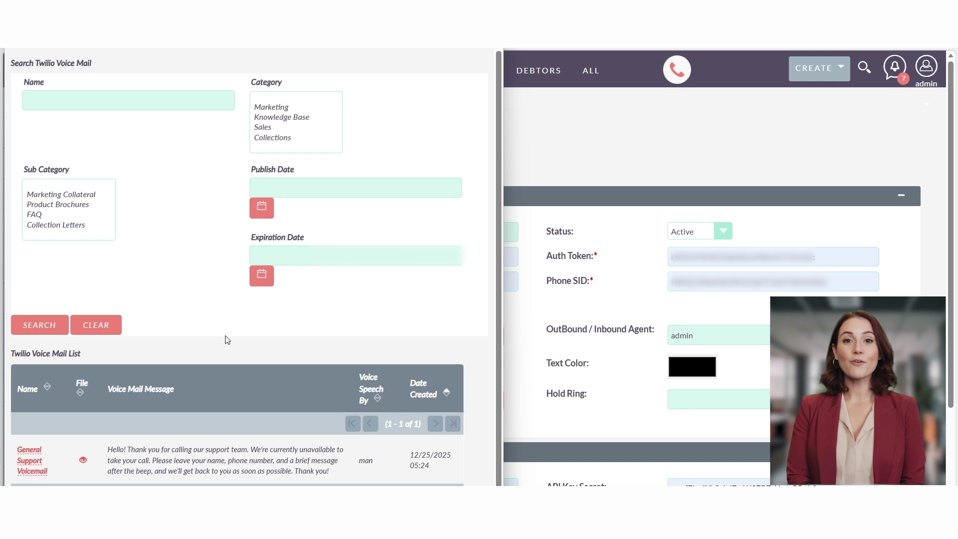
scroll(50, 439, "down", 1)
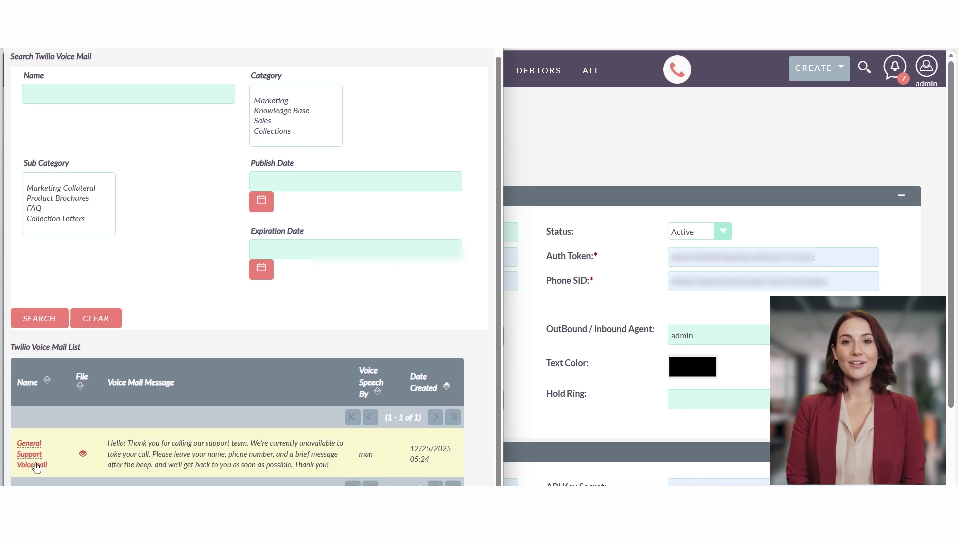
left_click(39, 467)
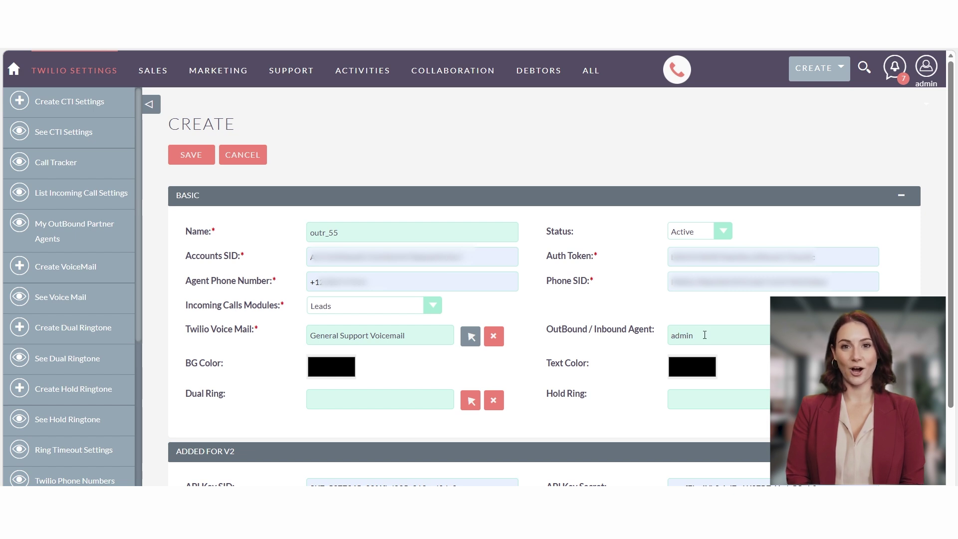
Set the background color to a bright magenta.
left_click(337, 374)
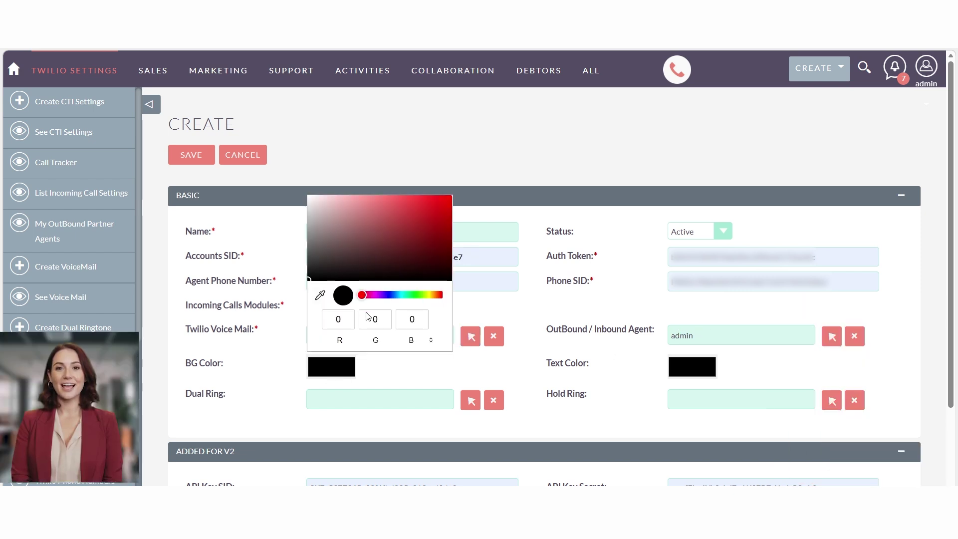
left_click_drag(367, 296, 371, 295)
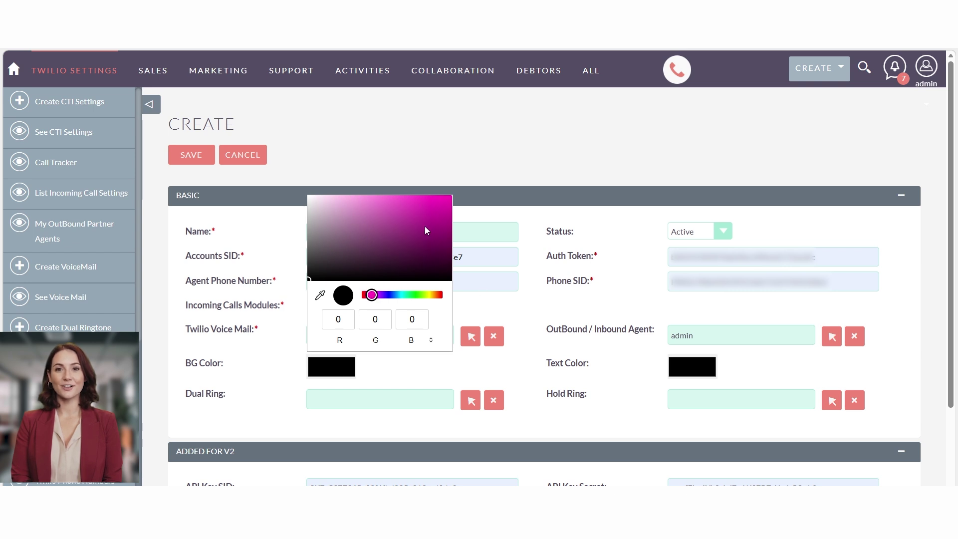
left_click(418, 199)
left_click(474, 307)
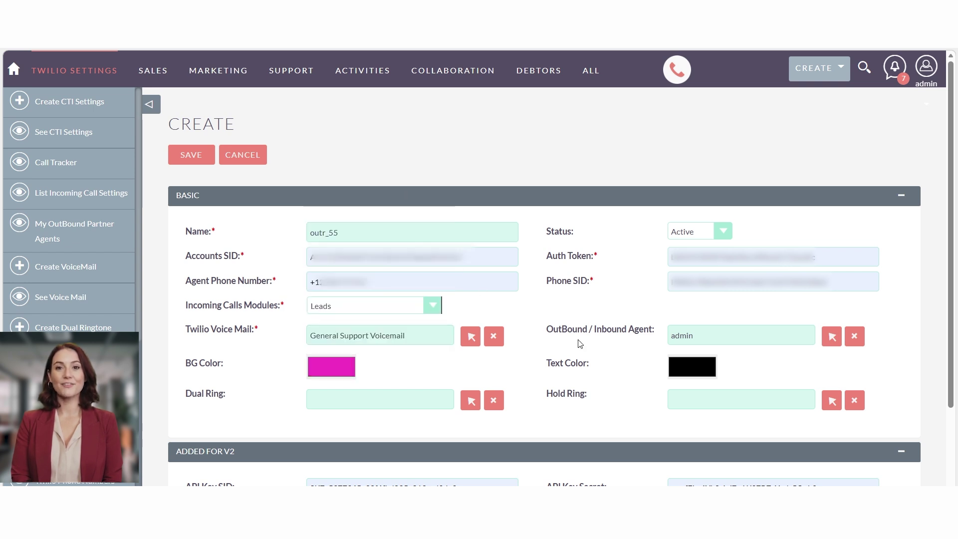
Set the text color to red with RGB 252, 39, 39.
left_click(692, 367)
left_click(780, 225)
left_click(789, 197)
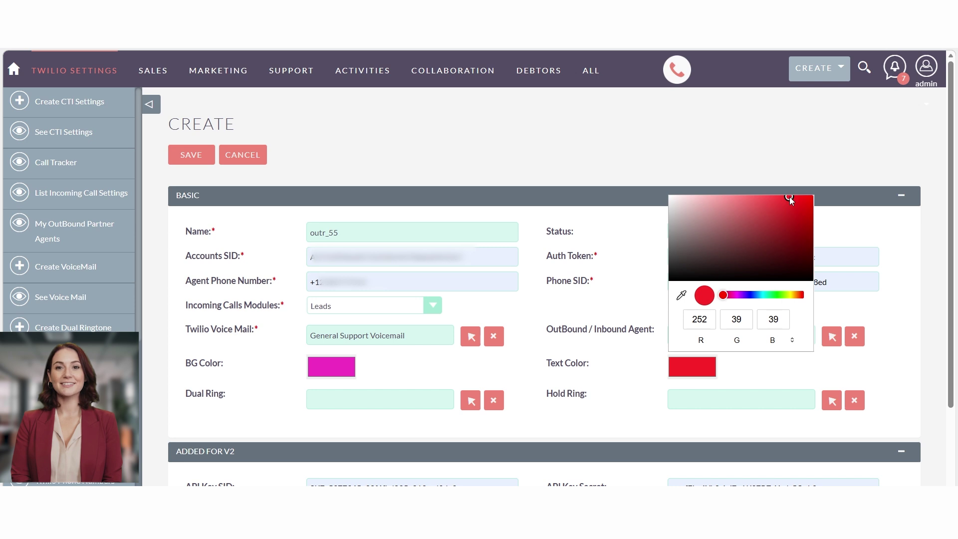
left_click(641, 292)
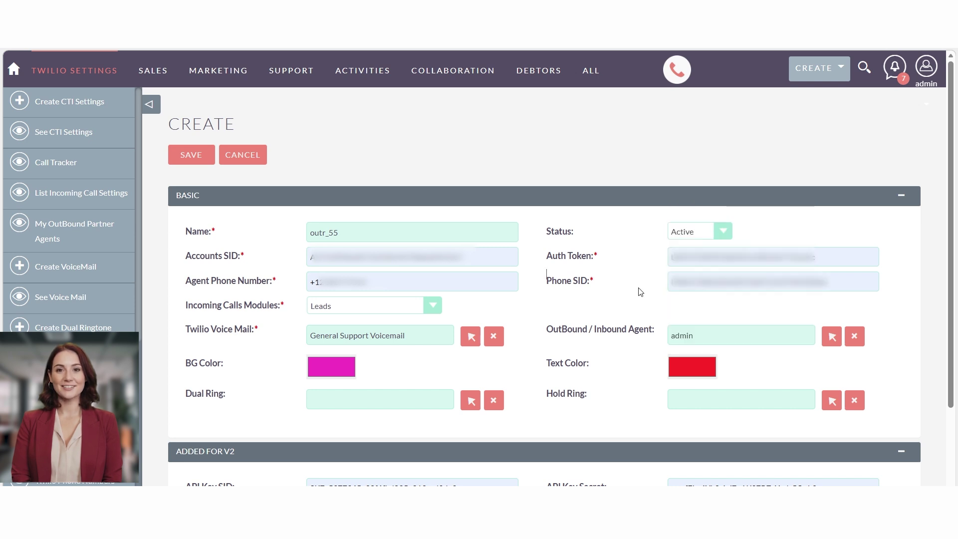
Finish adding the Boult Audio Airbass headset in the Windows Bluetooth settings.
left_click_drag(186, 394, 226, 396)
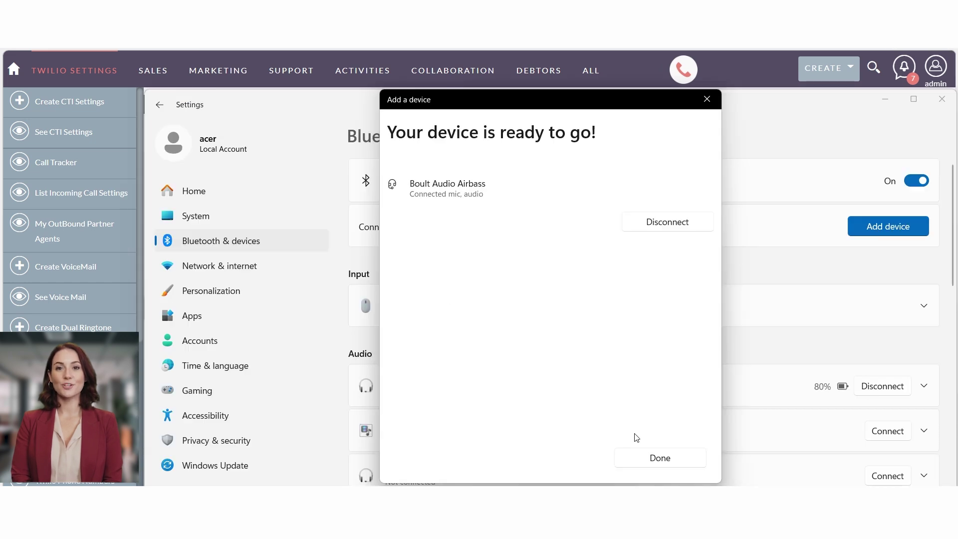
left_click(645, 460)
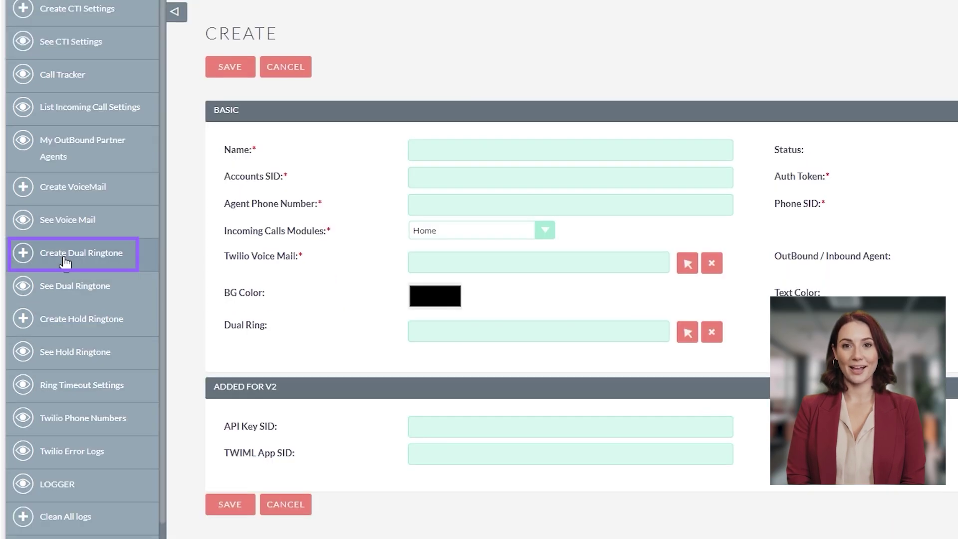
Create and save a dual ringtone named "Dual Ring Support" using the "Claim To Fame" audio file.
left_click(65, 257)
left_click(295, 186)
type("Dual Ring Support")
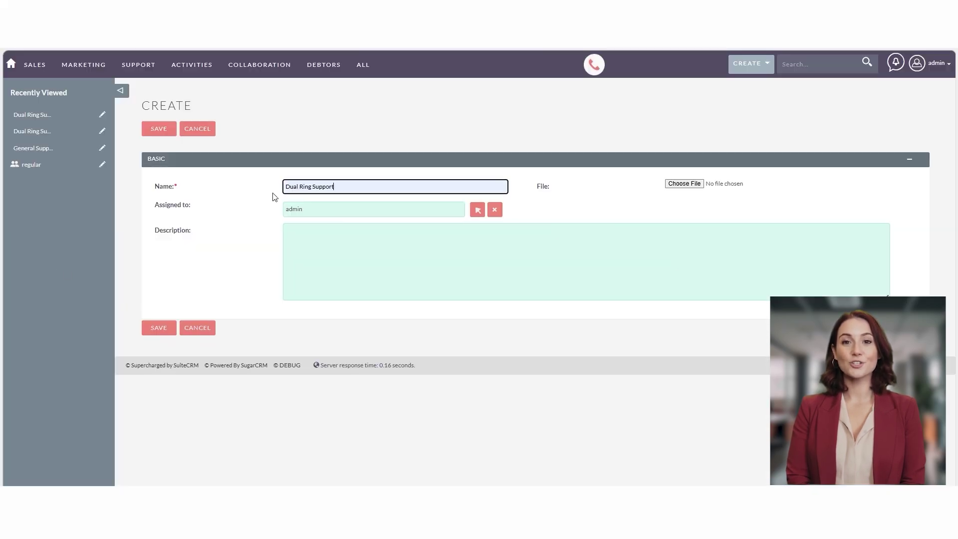
left_click(683, 184)
left_click(356, 169)
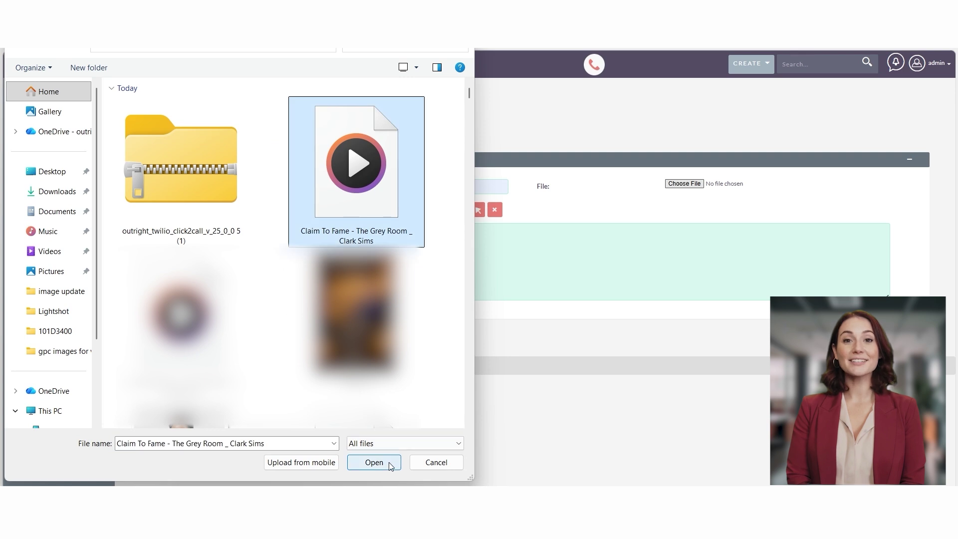
left_click(390, 465)
left_click(157, 328)
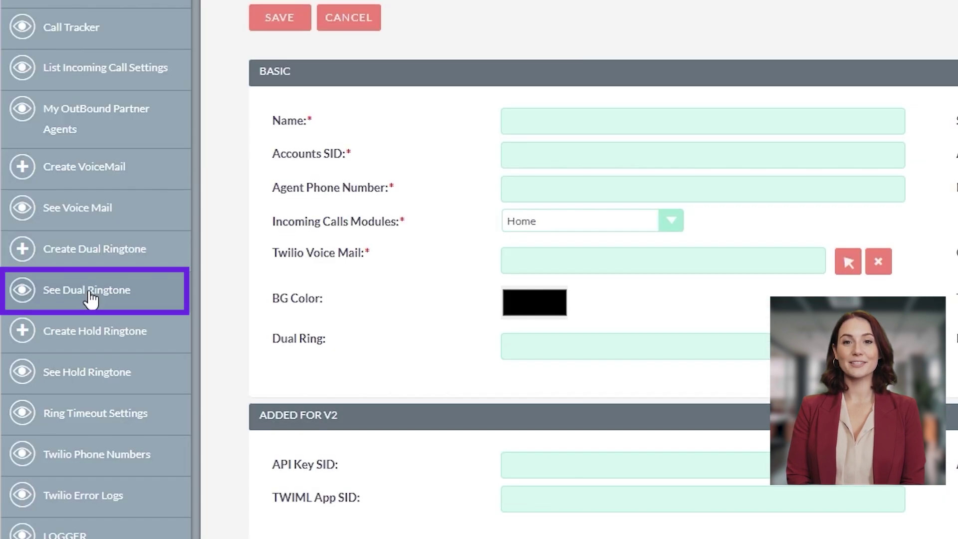
View the saved dual ringtones and assign Dual Ring Support as the dual ring in the outr_55 settings.
left_click(86, 296)
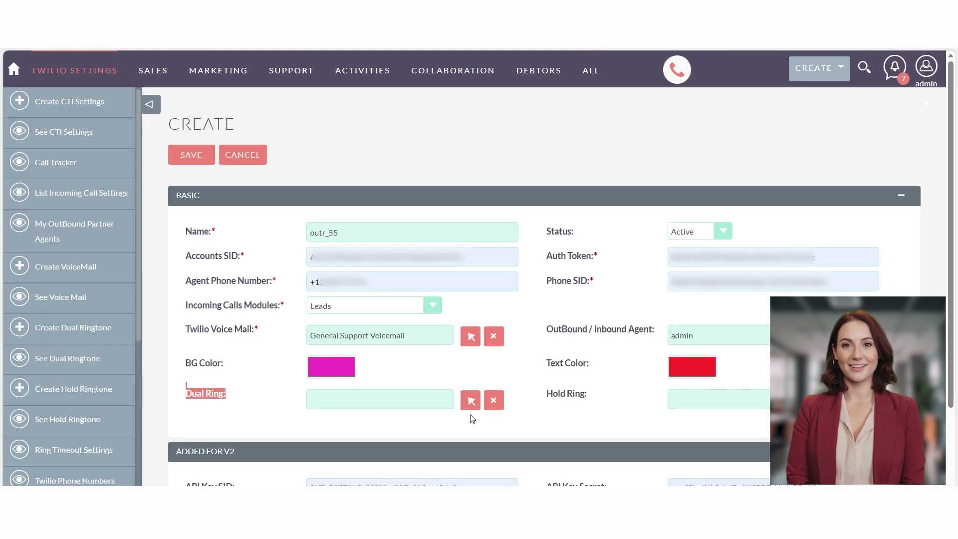
left_click(472, 407)
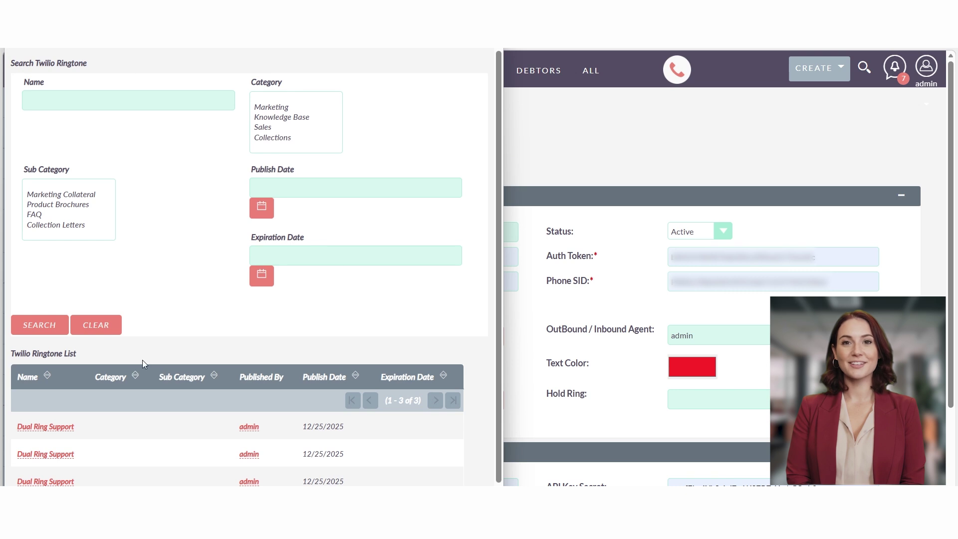
left_click(47, 426)
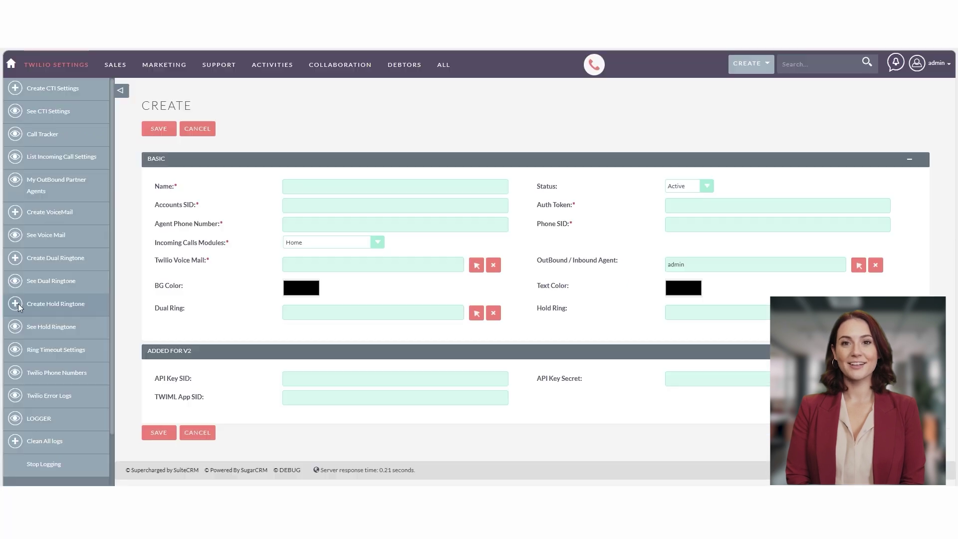
Create and save a hold ringtone named "Hold Ring" with the "In The Morni..." MP3 file attached.
left_click(34, 344)
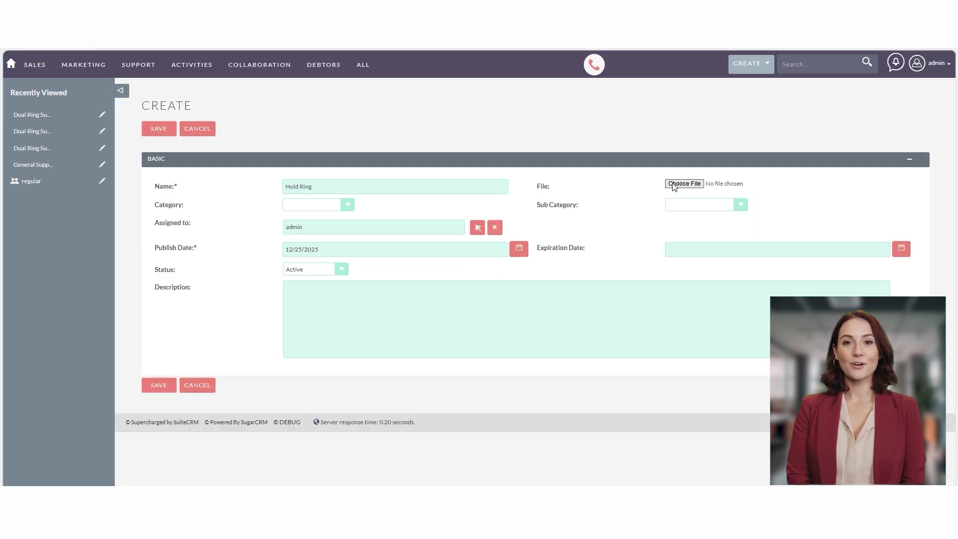
left_click(667, 184)
double_click(181, 323)
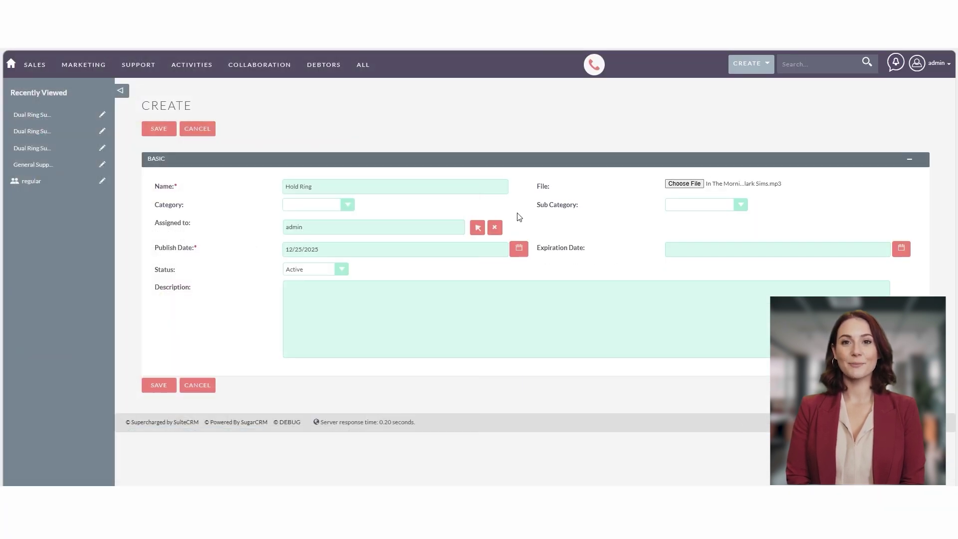
left_click(155, 384)
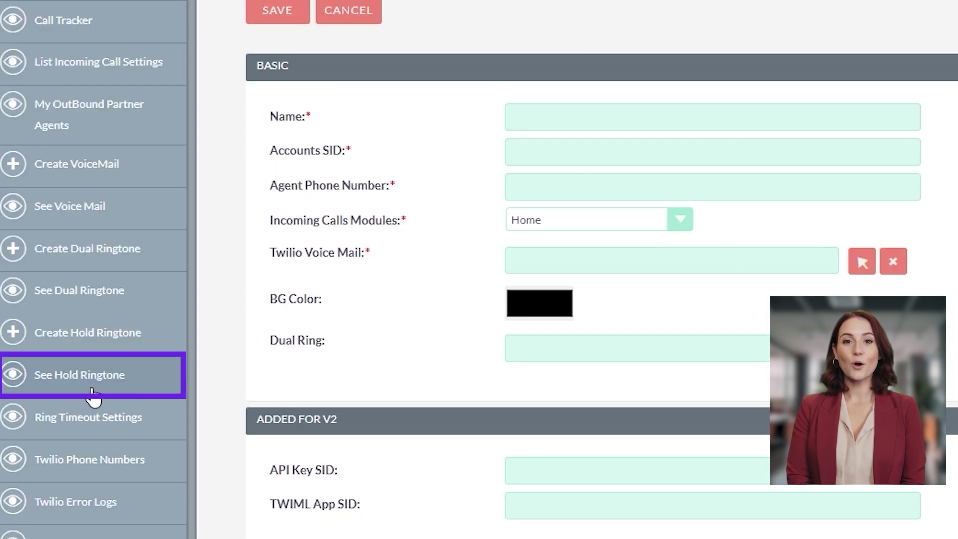
View the saved hold ringtones and assign Hold Ring as the hold ring in the outr_55 settings.
left_click(97, 386)
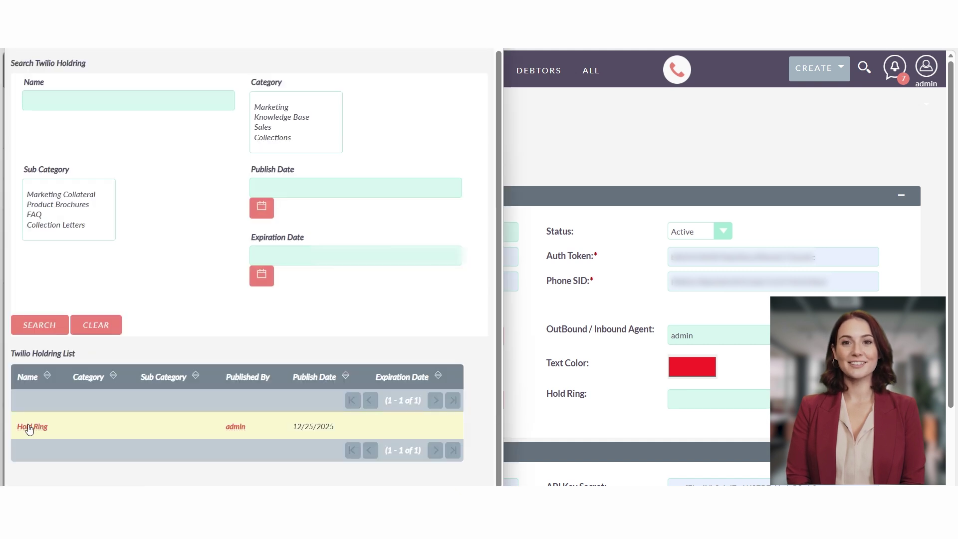
left_click(31, 426)
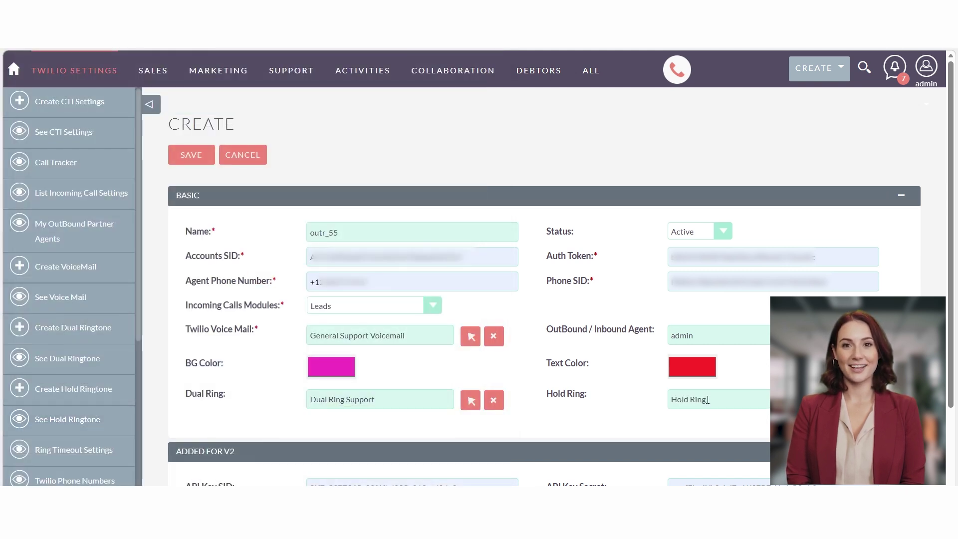
Copy the API key SID and secret of the "Twilio AI Powered Dialer for SuiteCRM" key from the Twilio console.
scroll(708, 399, "down", 1)
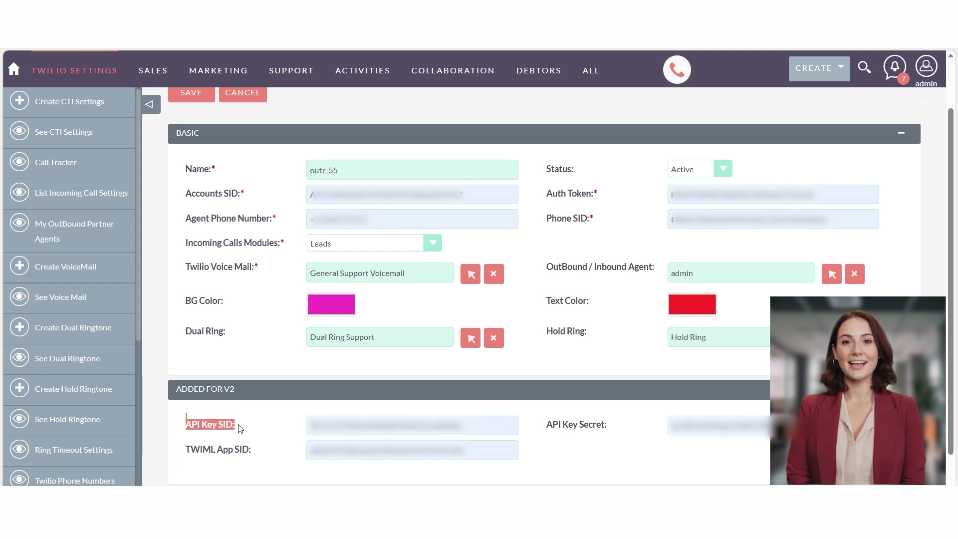
left_click_drag(549, 424, 606, 421)
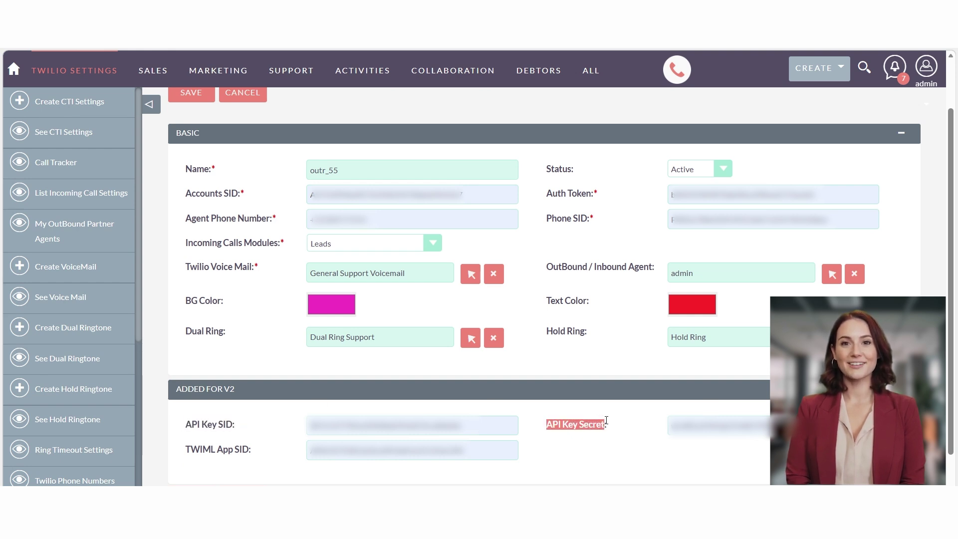
left_click_drag(180, 162, 390, 162)
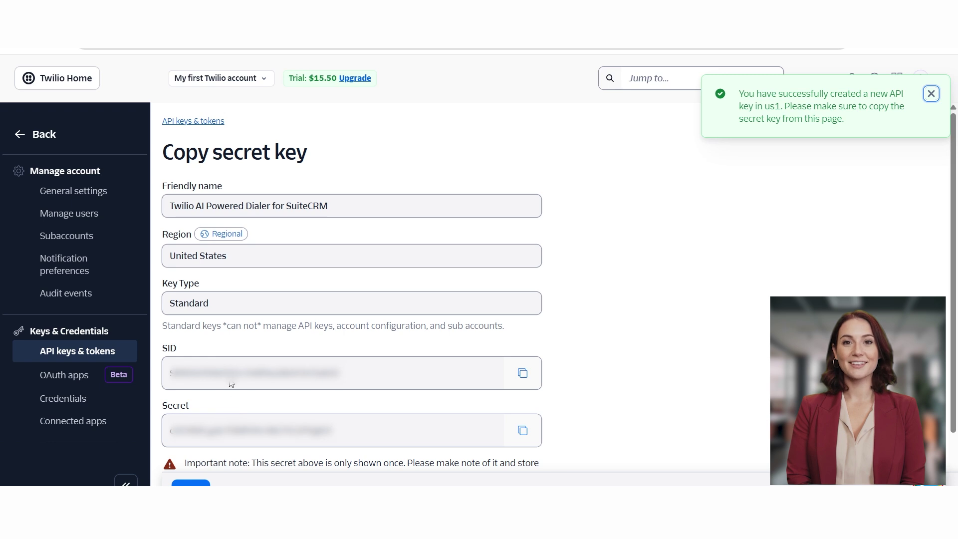
left_click(523, 373)
left_click(522, 430)
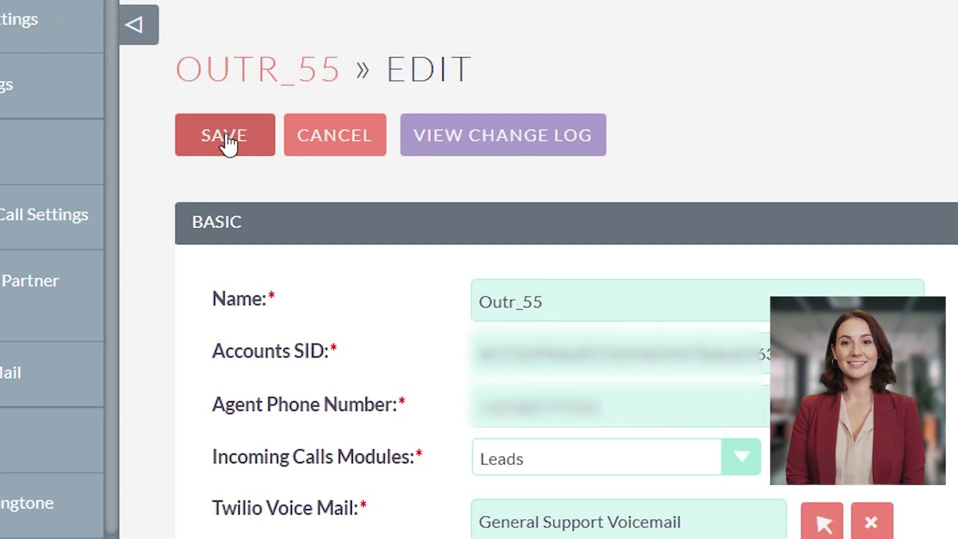
Save the Outr_55 settings record and review its outbound and inbound partner agents.
left_click(226, 133)
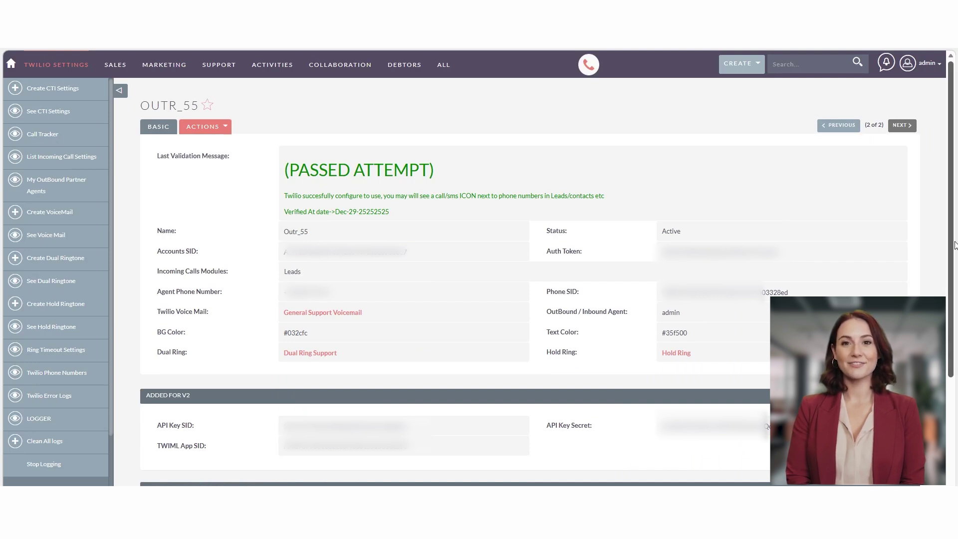
left_click_drag(955, 244, 955, 364)
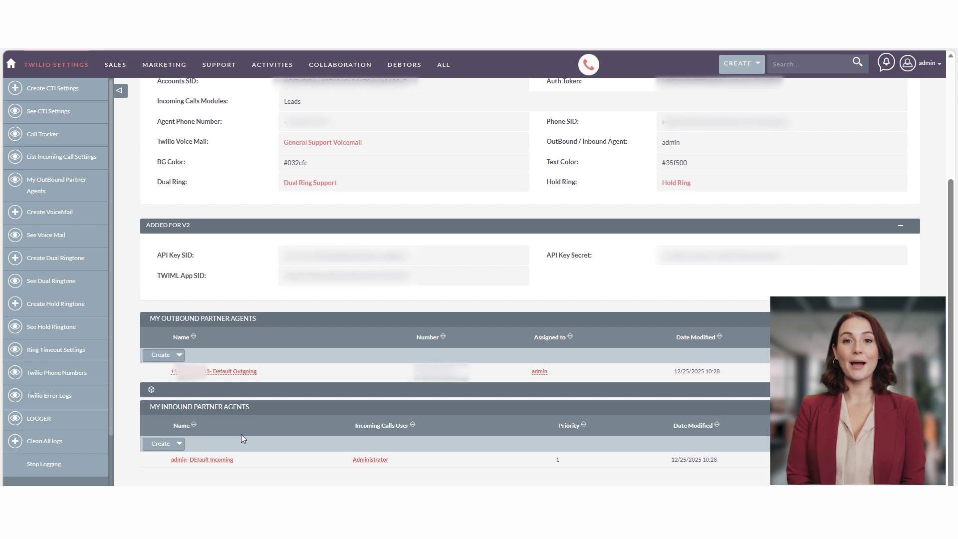
Link Agent1's existing Default Outgoing record to the outbound partner agents and the "Agent 1- DEfault Incoming" record to the inbound partner agents.
left_click(179, 356)
left_click(175, 370)
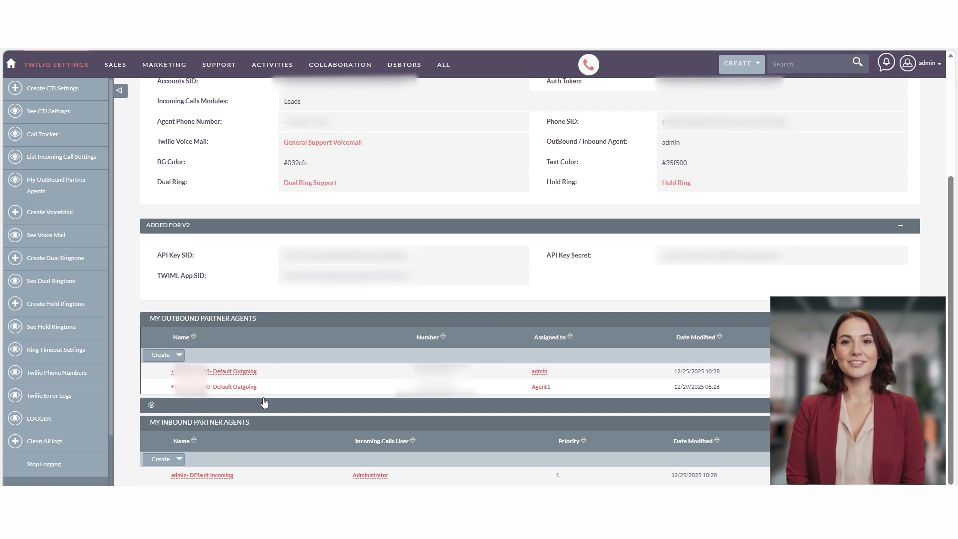
scroll(224, 429, "down", 1)
left_click(179, 443)
left_click(168, 457)
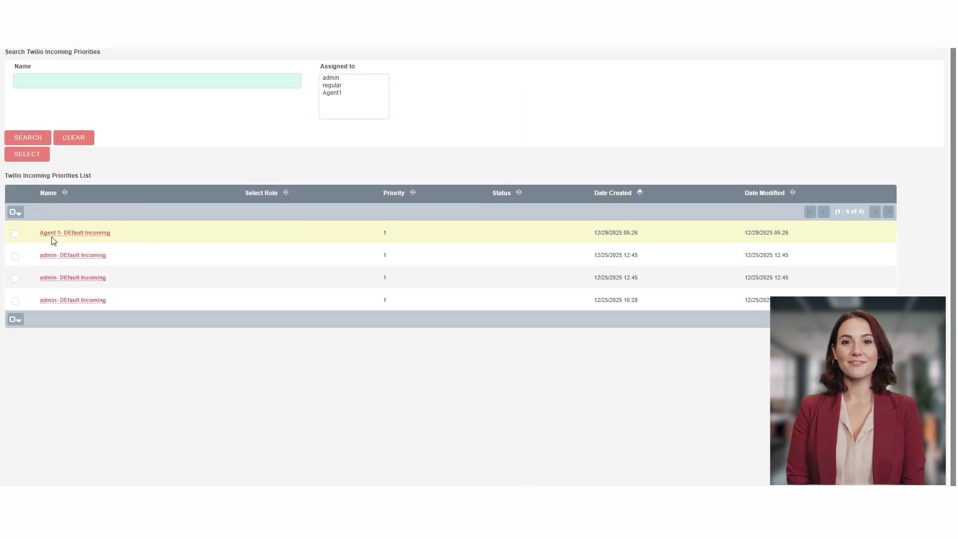
left_click(15, 234)
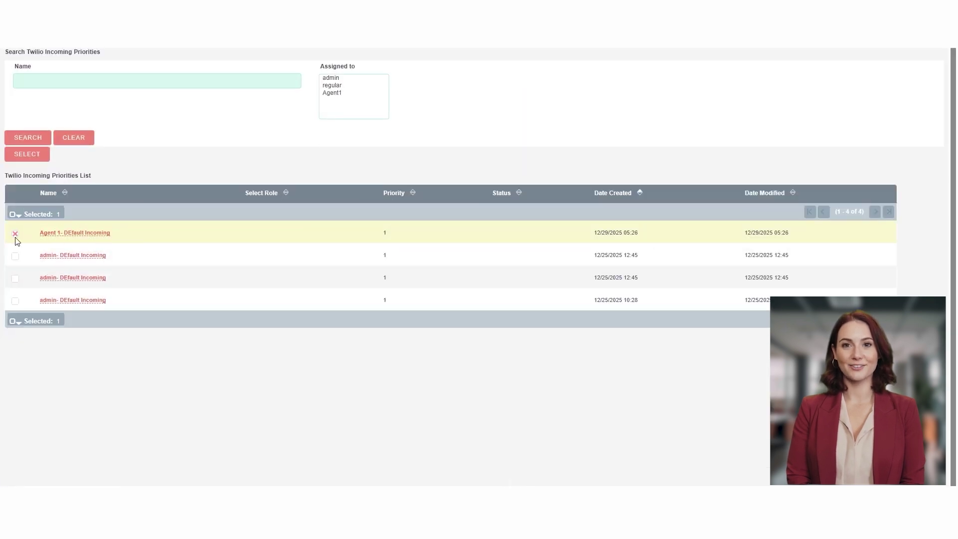
left_click(35, 156)
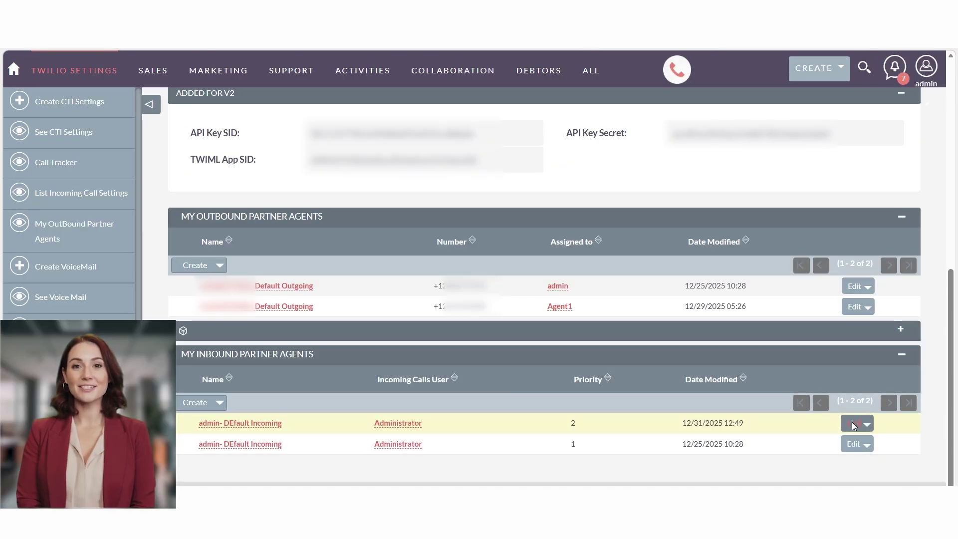
Set the priority of the first "admin- DEfault Incoming" inbound partner agent to 2 and save the record.
left_click(534, 190)
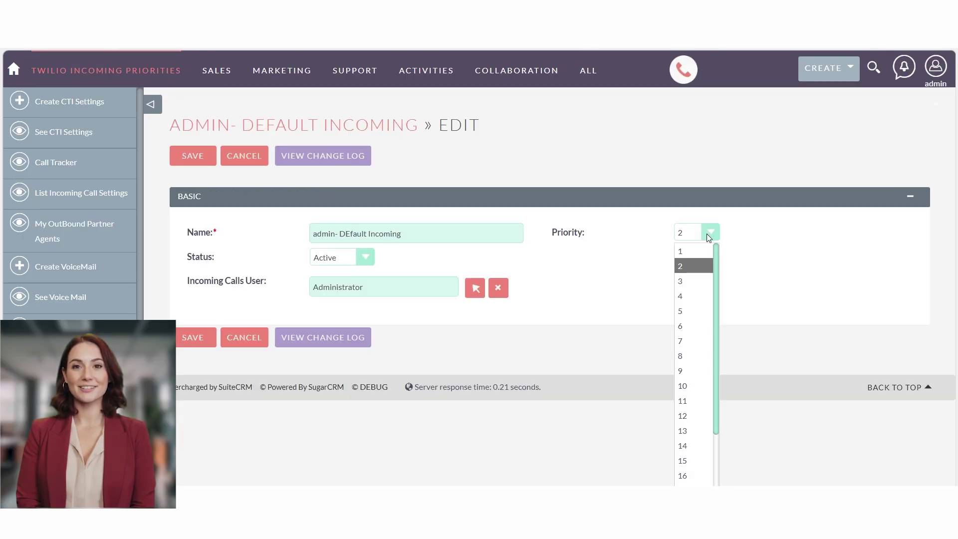
left_click(694, 265)
left_click(192, 338)
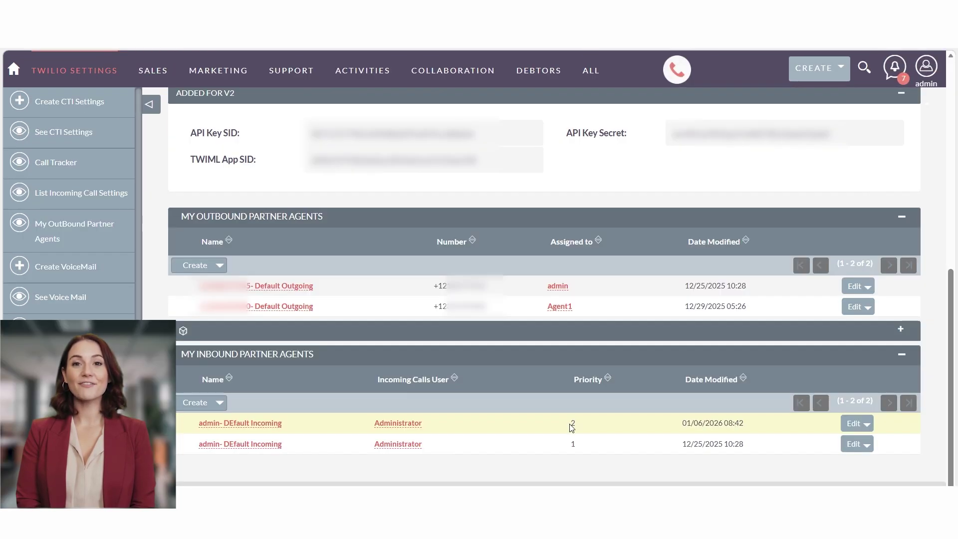